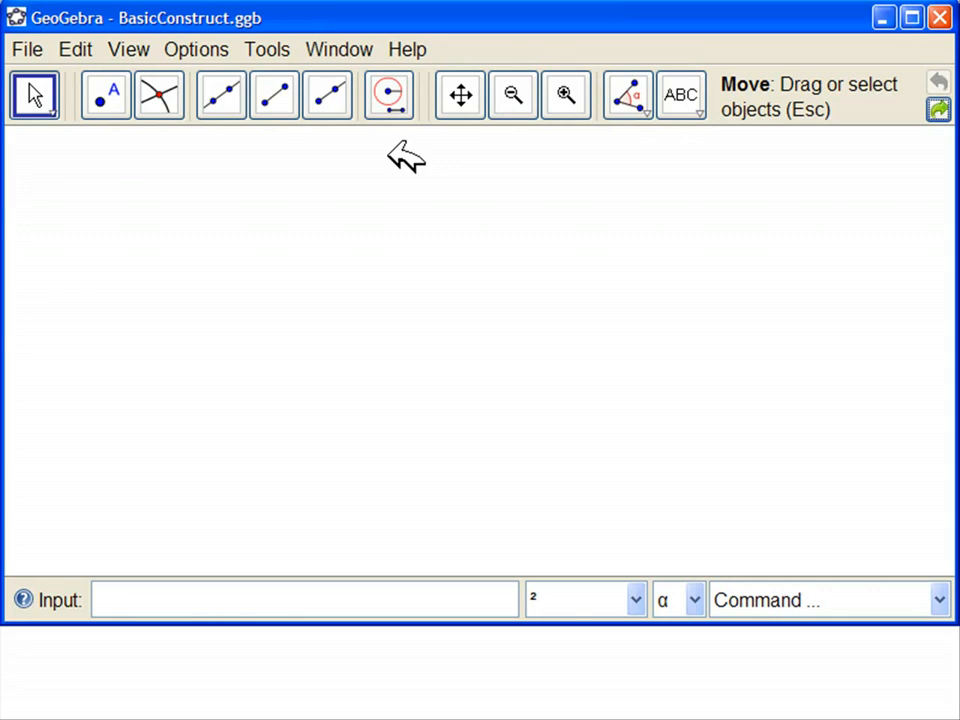
- Draw a line segment AB sloping upward from A to B in the upper-left area of the drawing pad
click(275, 92)
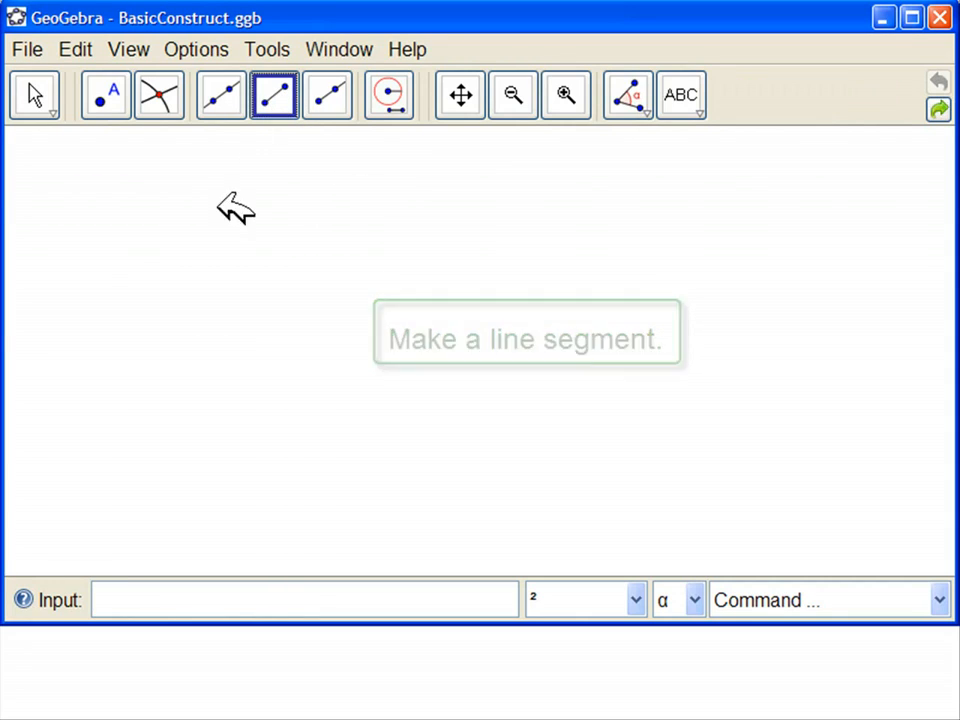
click(91, 273)
click(219, 194)
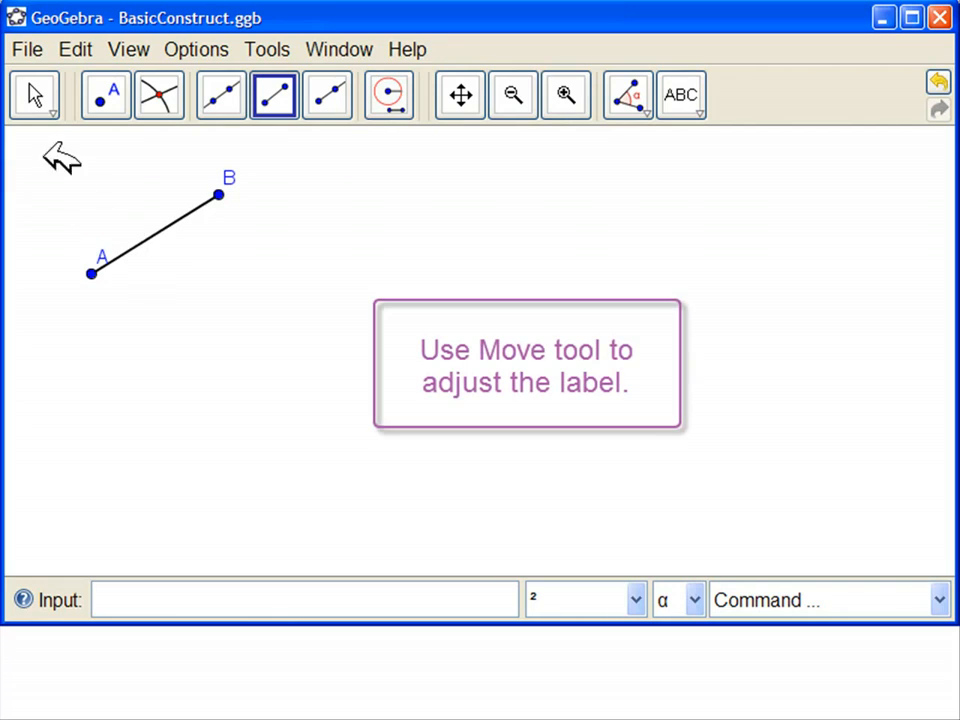
- Reposition the endpoint labels of segment AB, placing A to the lower left of its point and B slightly further right
click(36, 95)
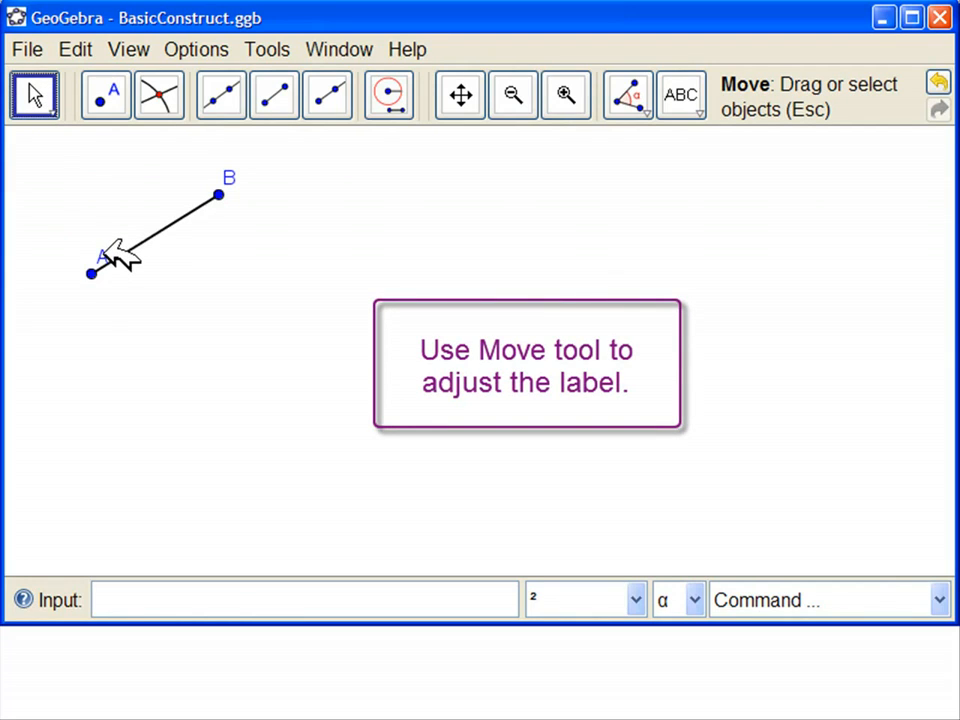
drag(106, 250, 76, 271)
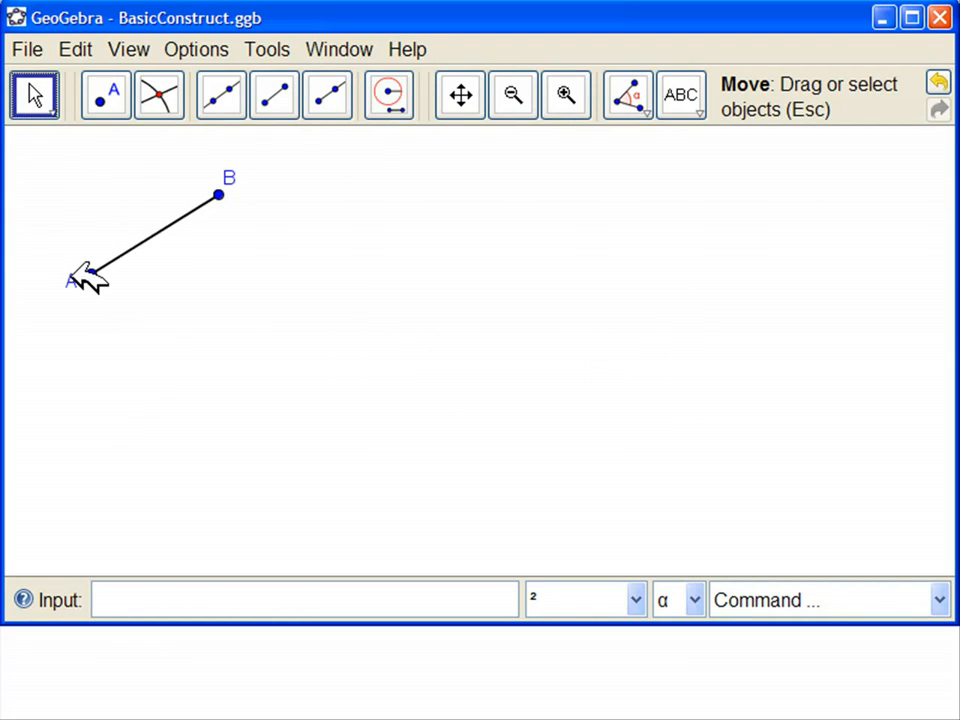
drag(229, 177, 237, 180)
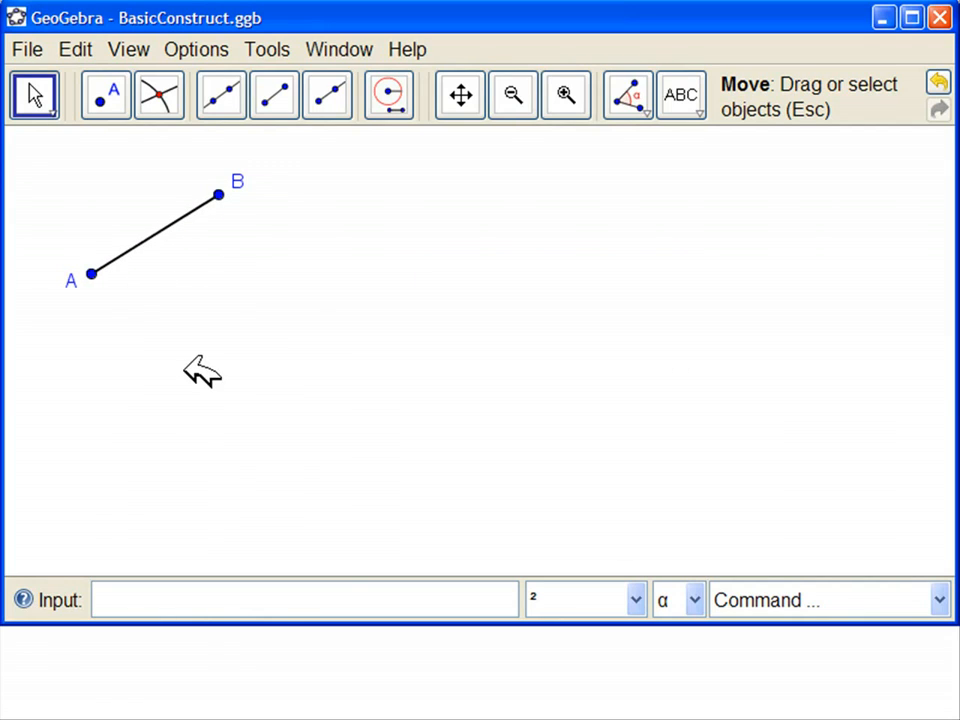
- Place a new point C beside the segment and construct a Compass circle centred on C with radius AB
click(126, 105)
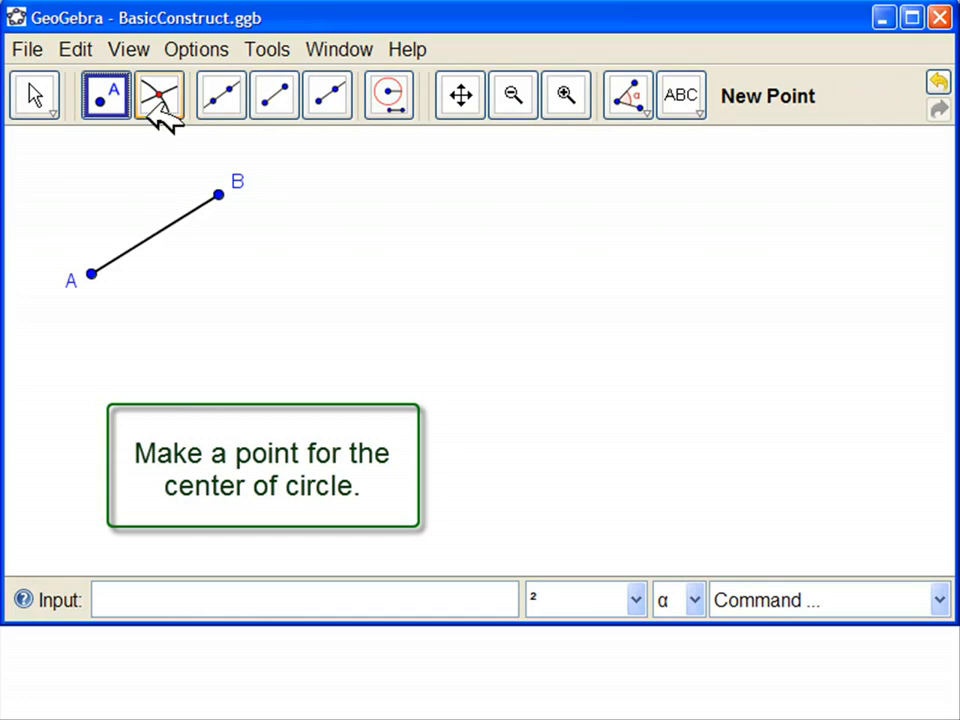
click(446, 308)
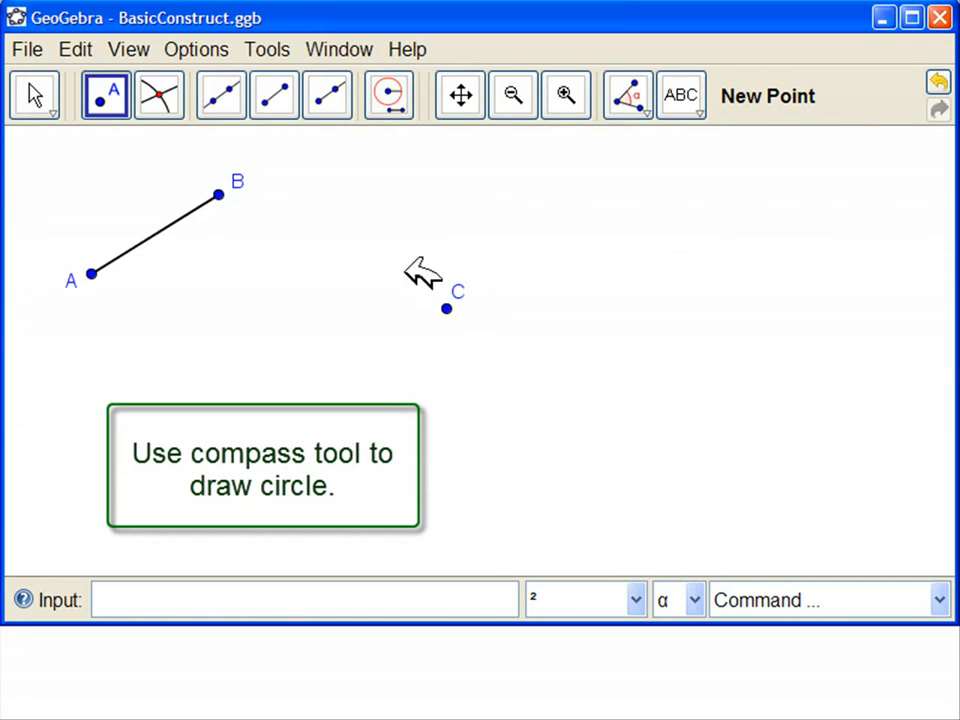
click(400, 88)
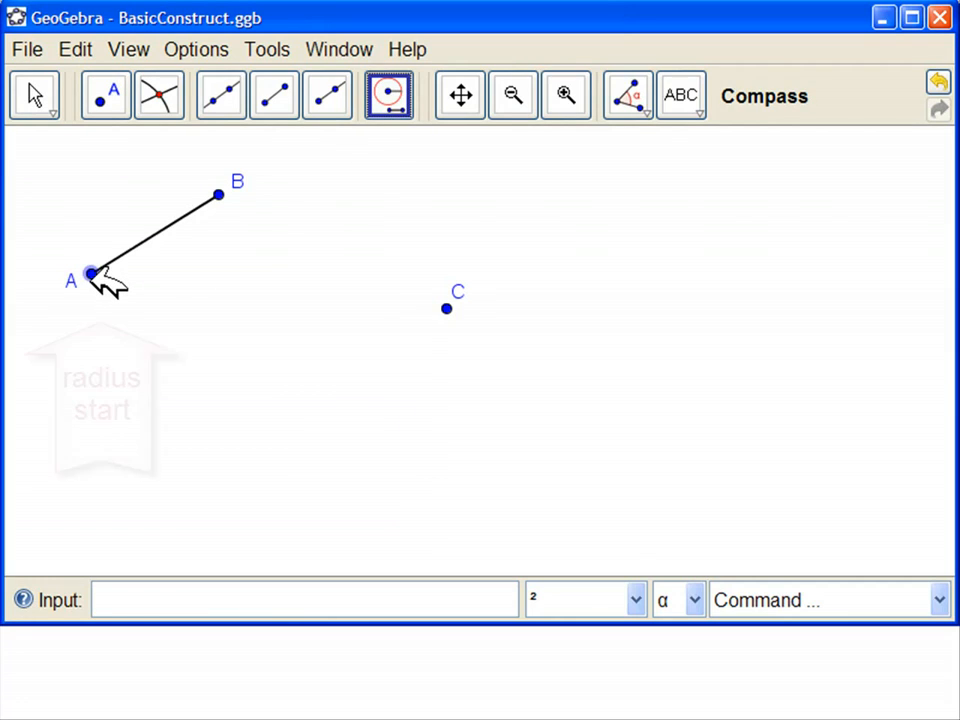
click(91, 273)
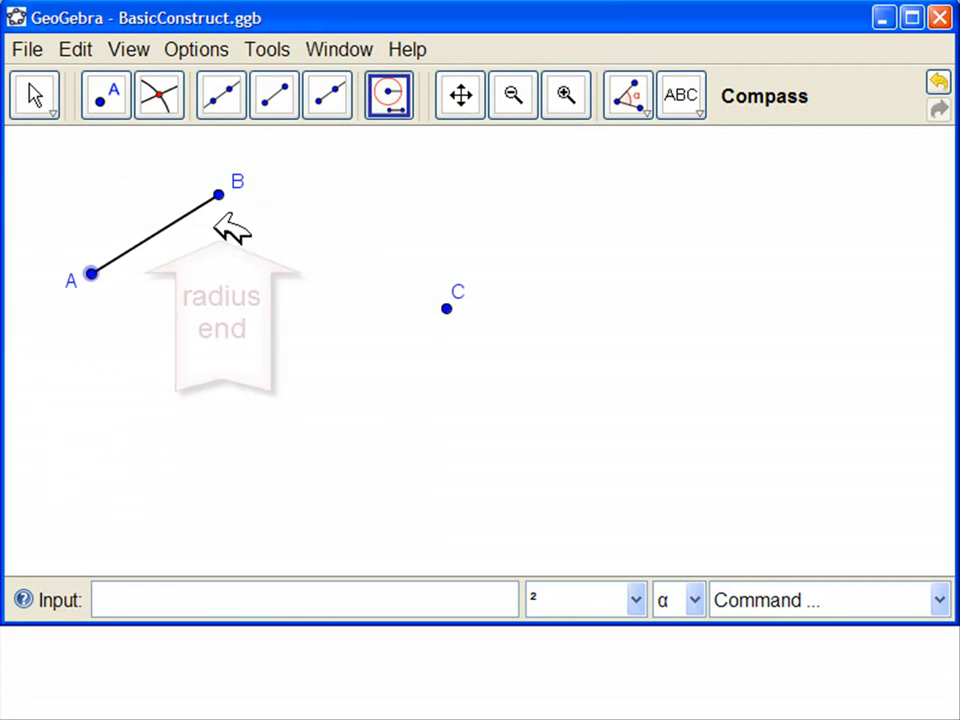
click(220, 194)
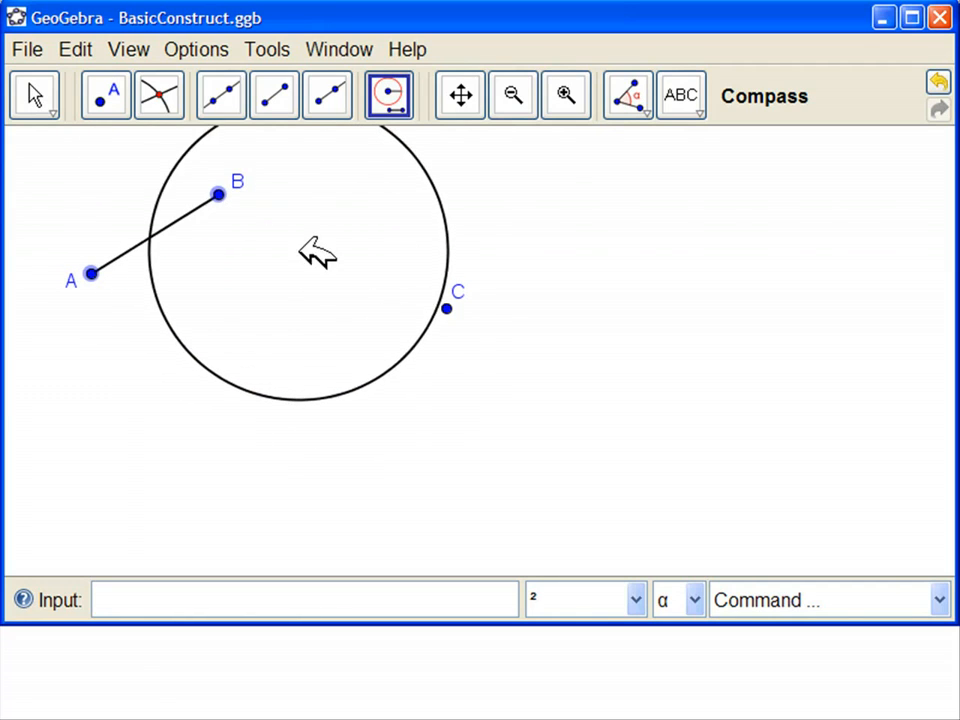
click(449, 310)
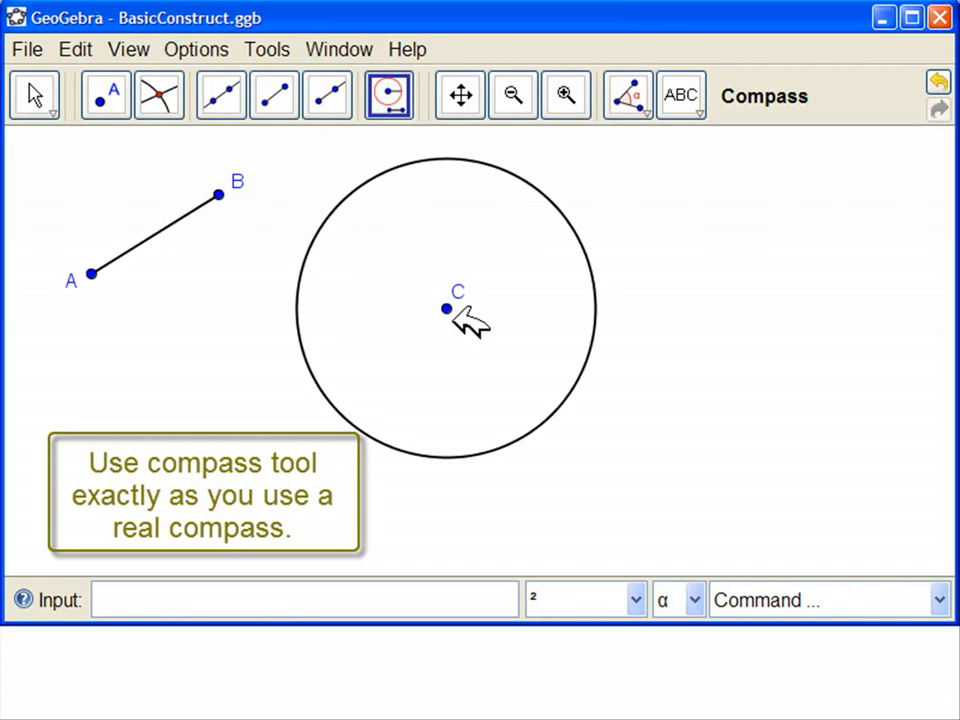
- Test the circle construction by moving point B closer to A and shifting centre C toward the segment
click(40, 97)
click(389, 95)
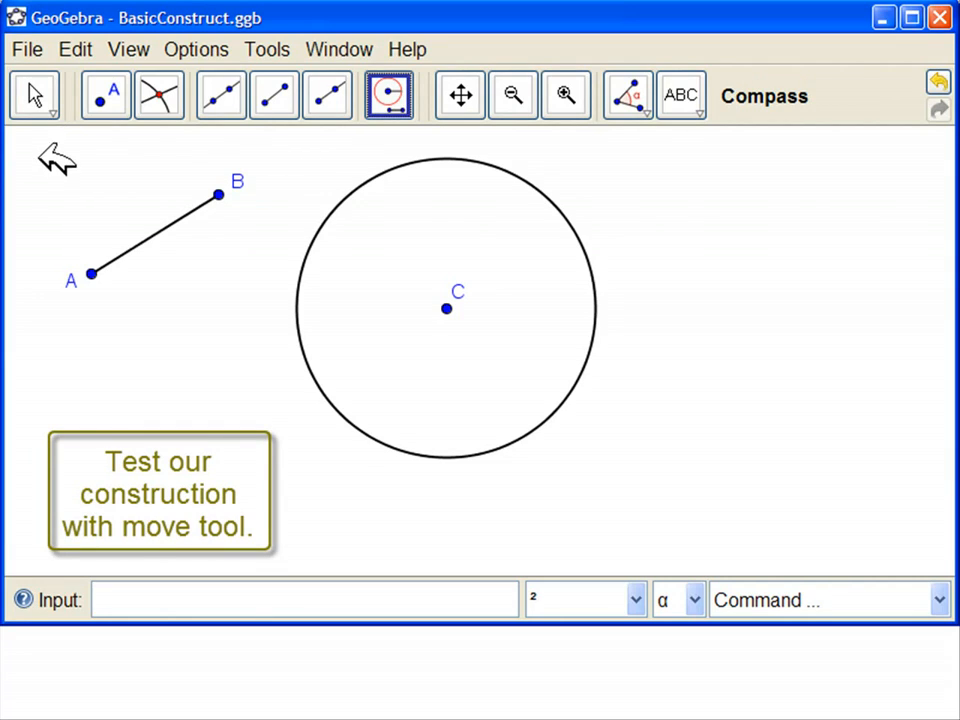
click(42, 94)
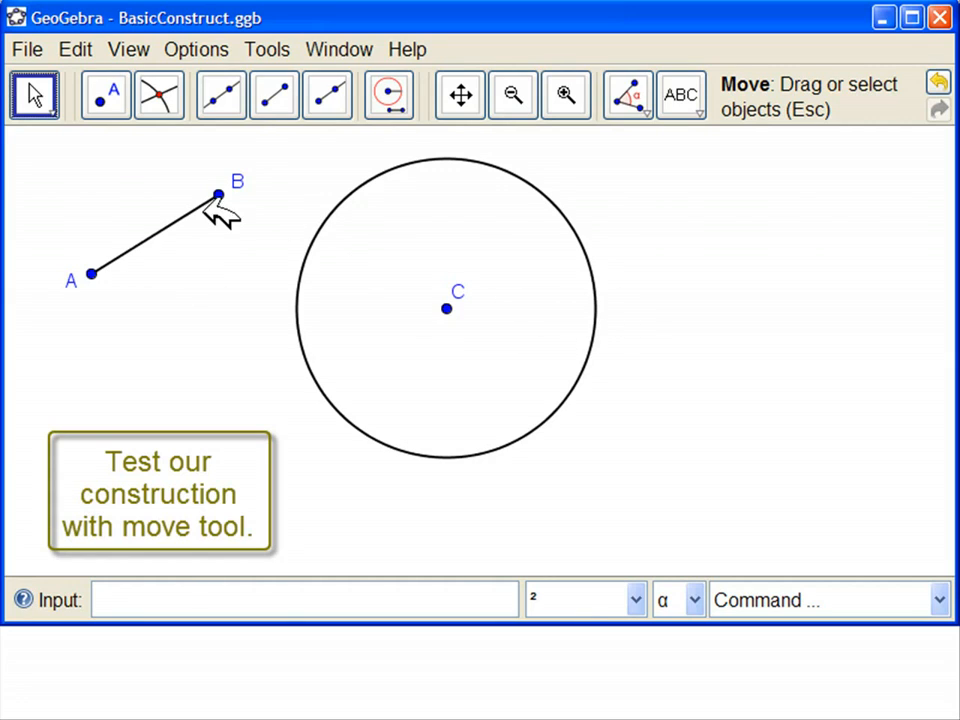
drag(218, 193, 193, 200)
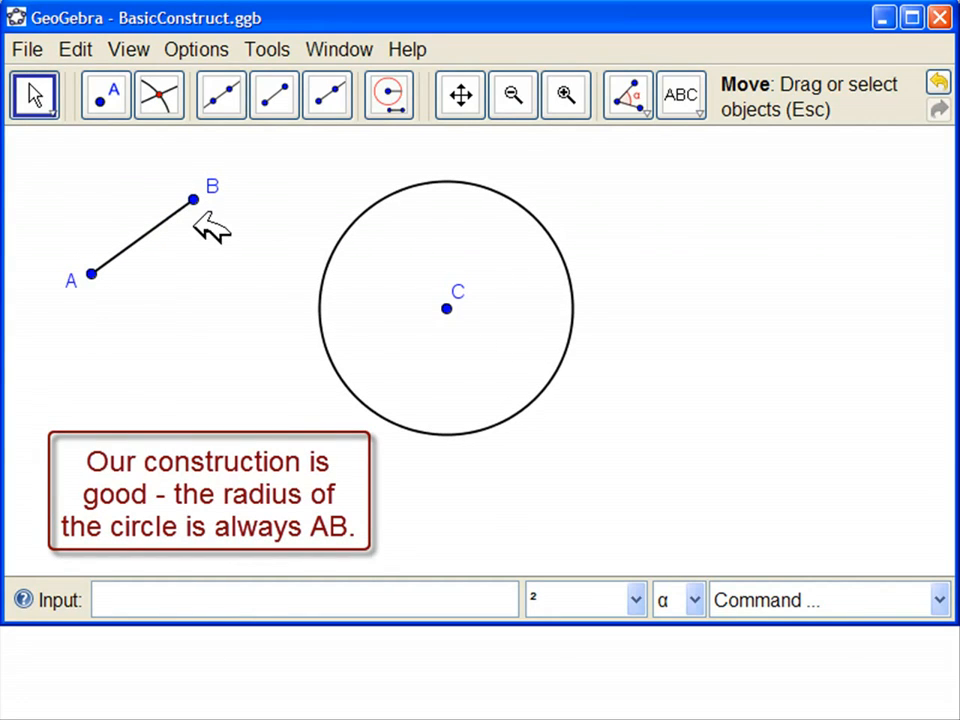
drag(456, 313, 394, 296)
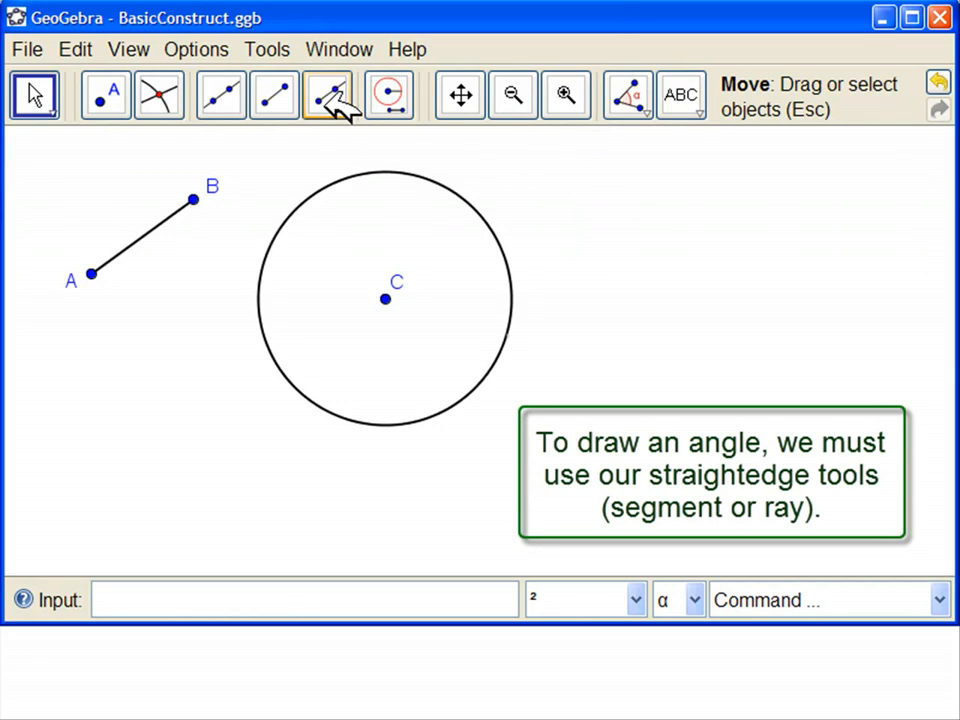
- Draw rays DE and DF from common vertex D beside the circle, with labels D and F moved outside the angle
click(336, 100)
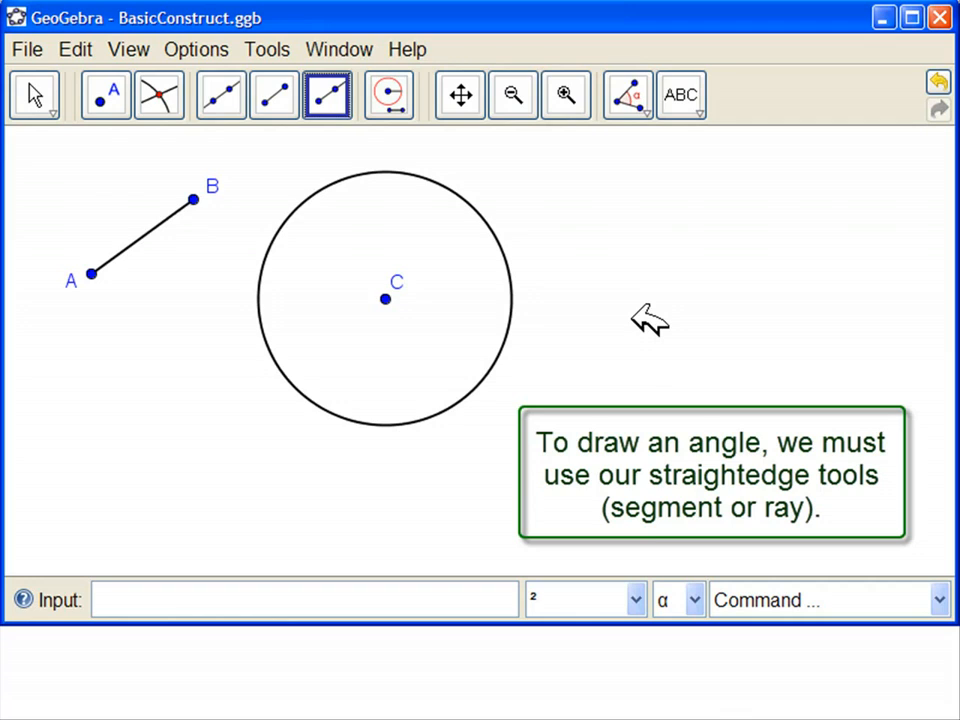
click(813, 288)
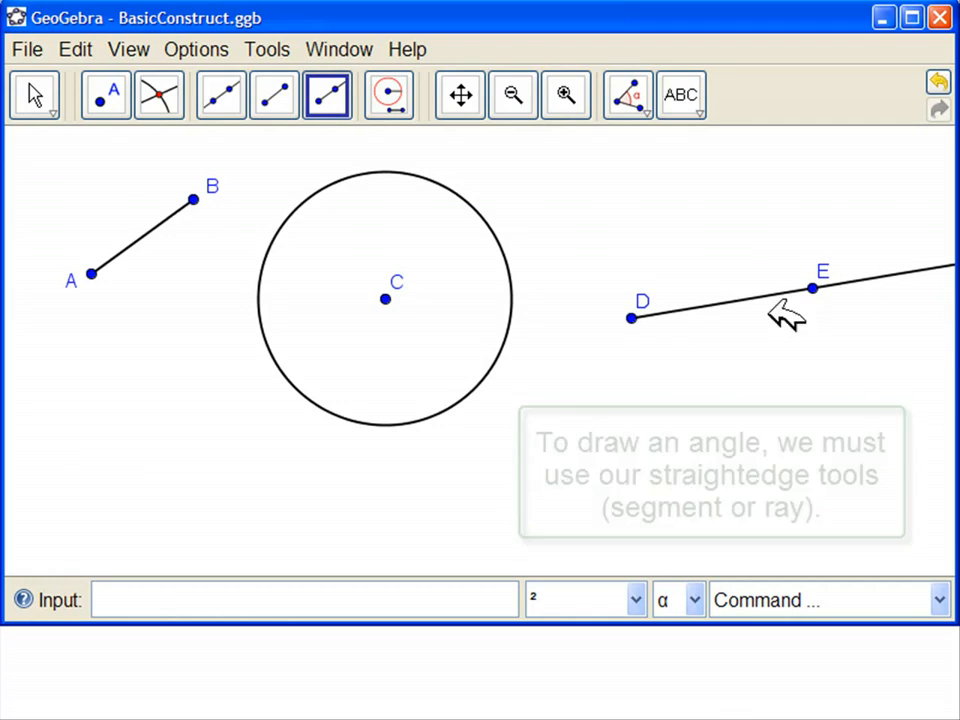
click(631, 317)
click(698, 212)
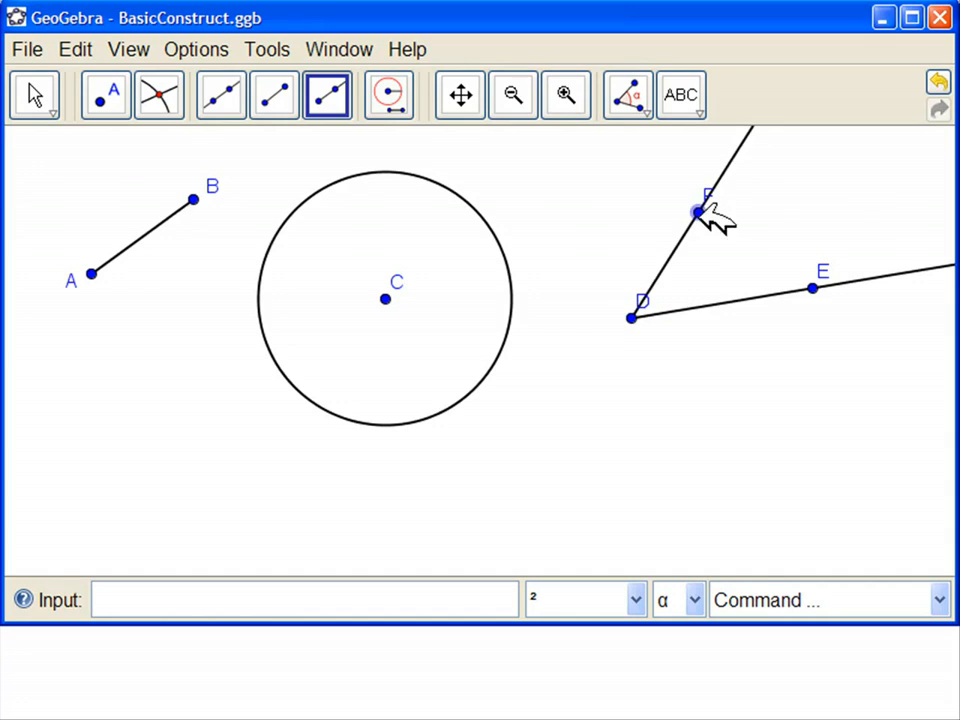
click(45, 92)
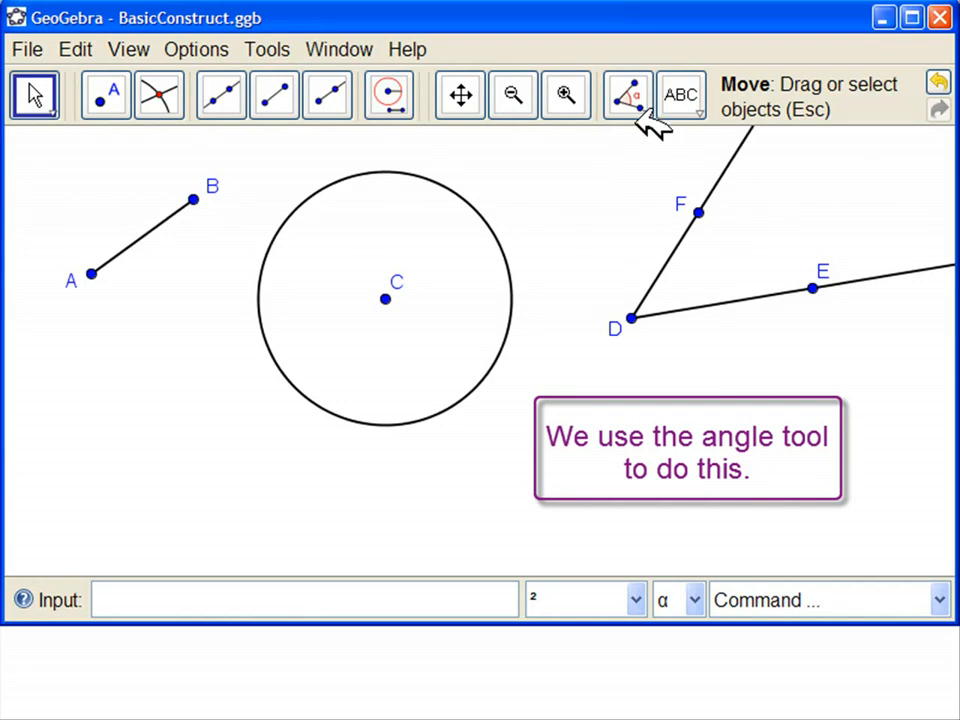
- Mark the angle between the two rays with the Angle tool, using points E, D and F in that order
click(636, 90)
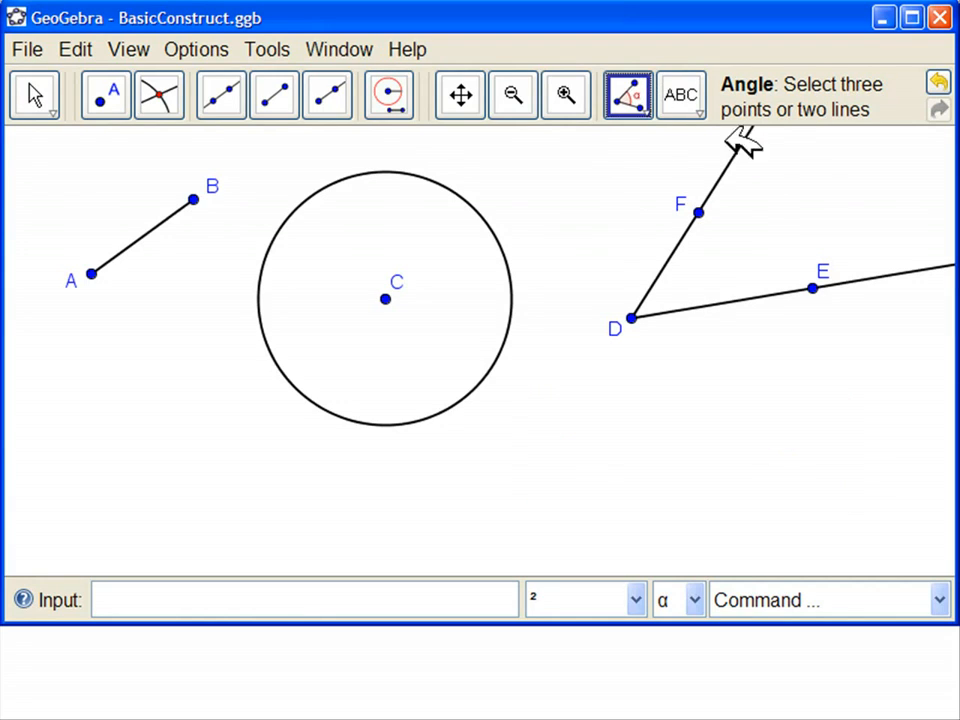
click(812, 287)
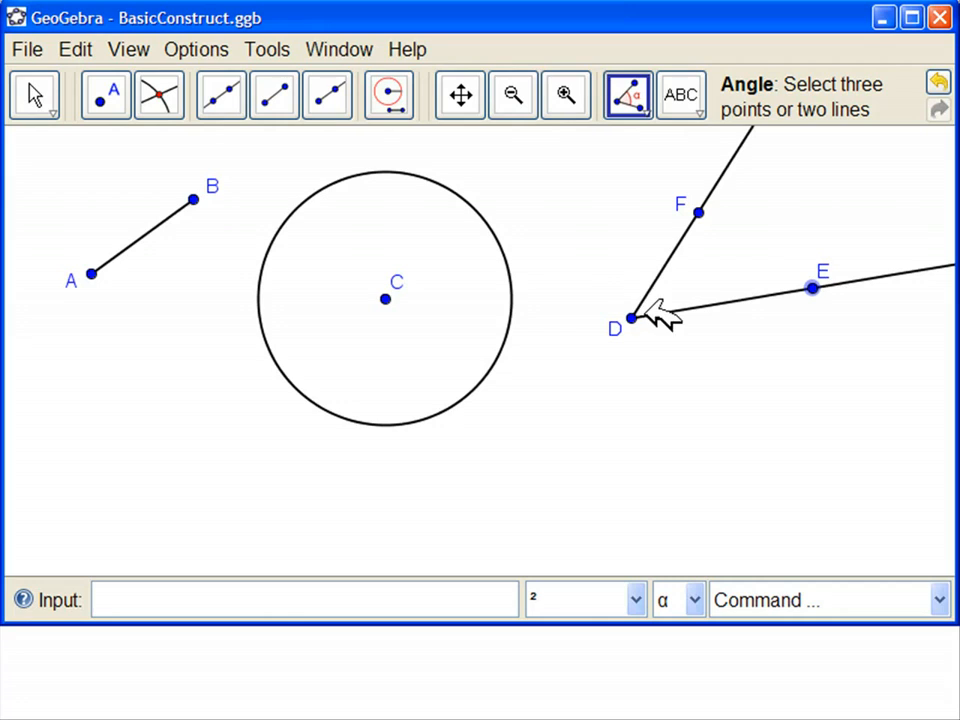
click(631, 317)
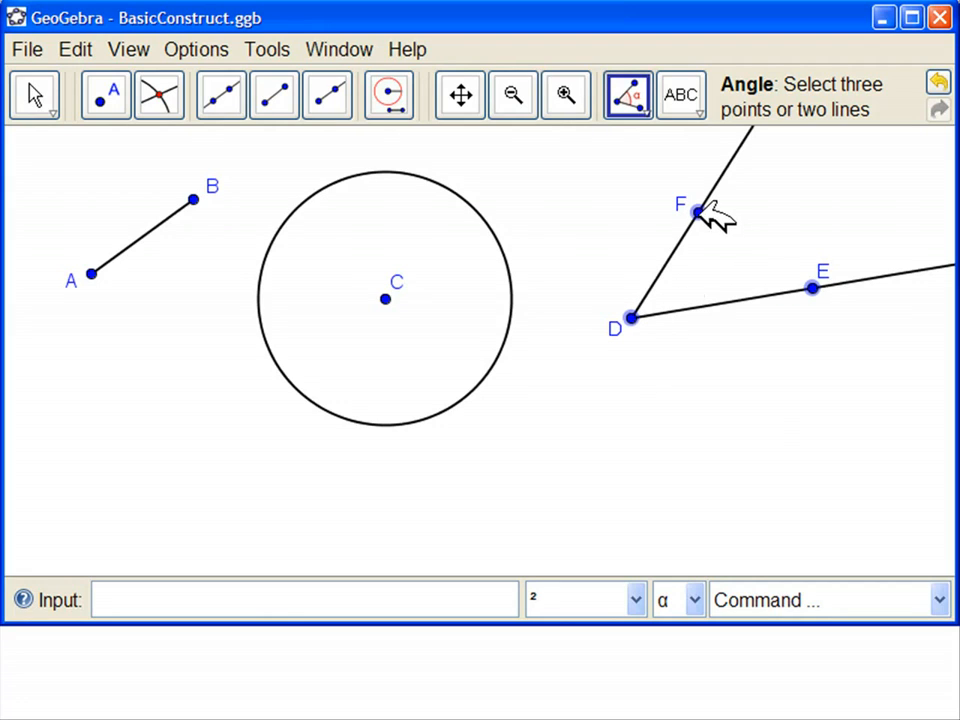
click(698, 211)
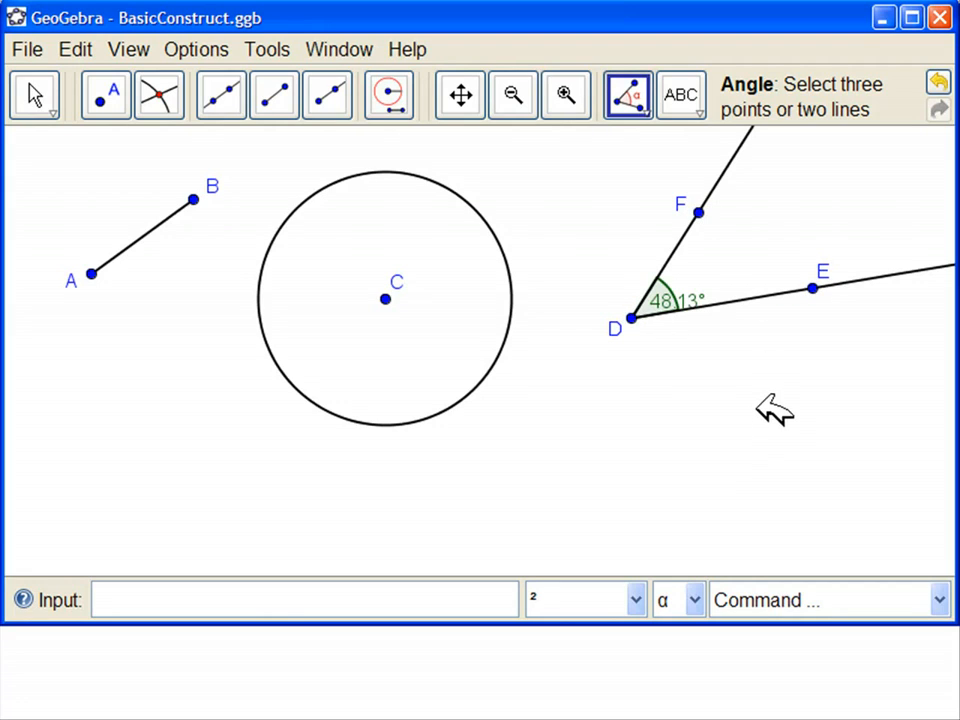
- Set the label of the angle at D to show its Name in the angle's properties
right_click(672, 300)
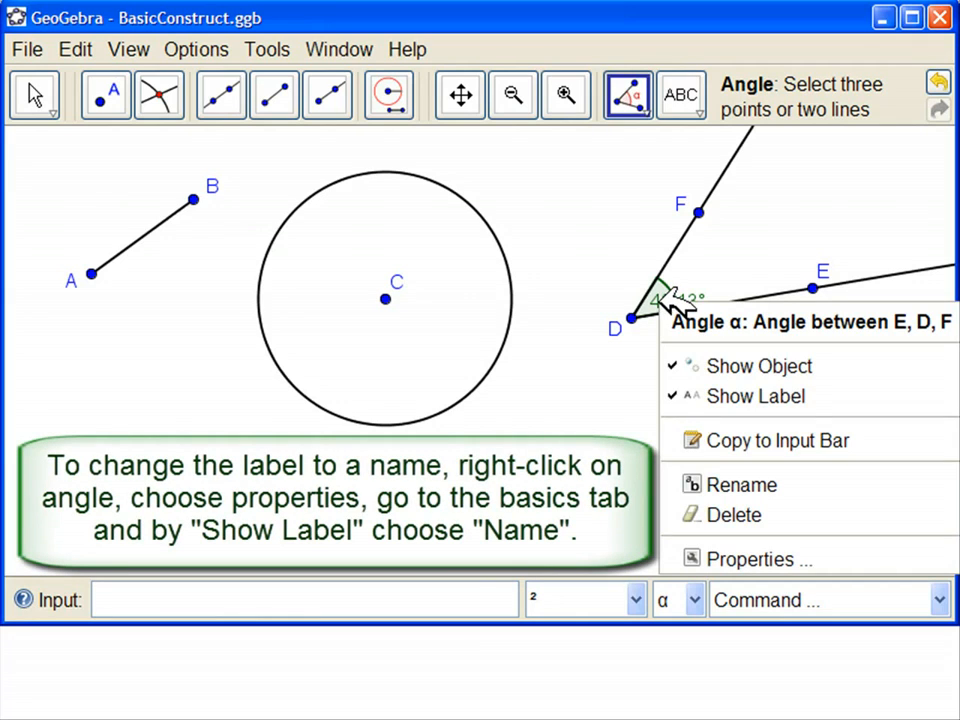
click(754, 550)
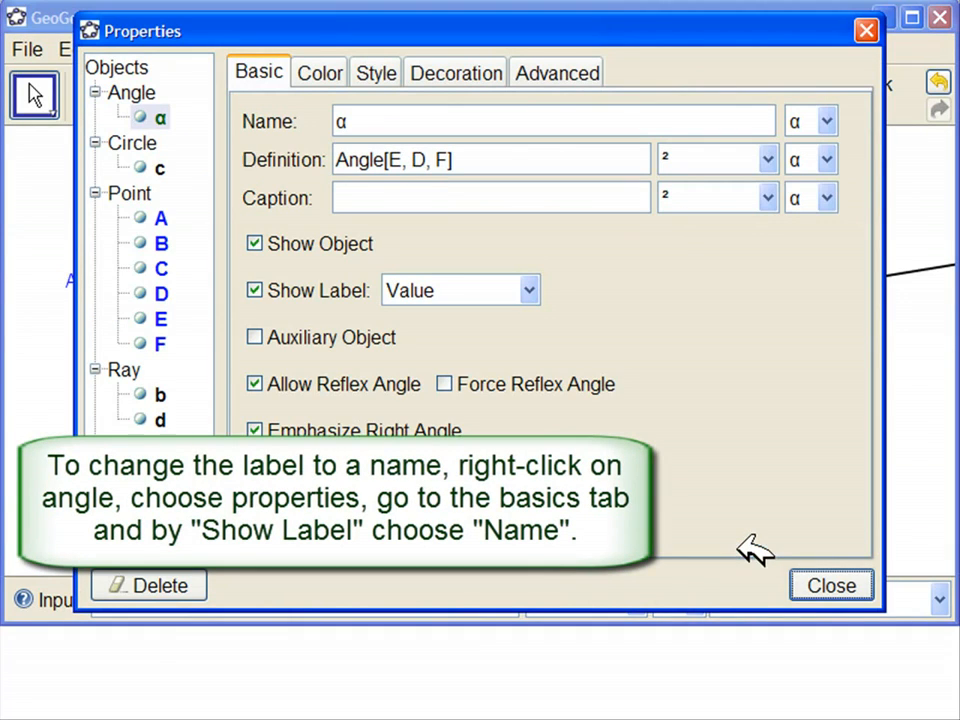
click(265, 73)
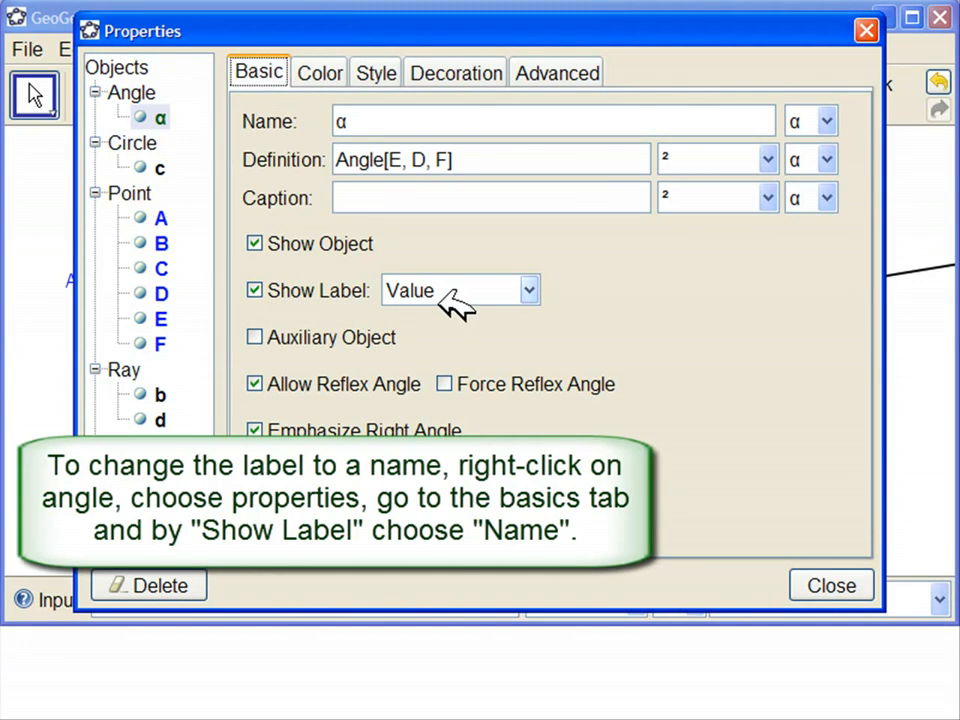
click(532, 288)
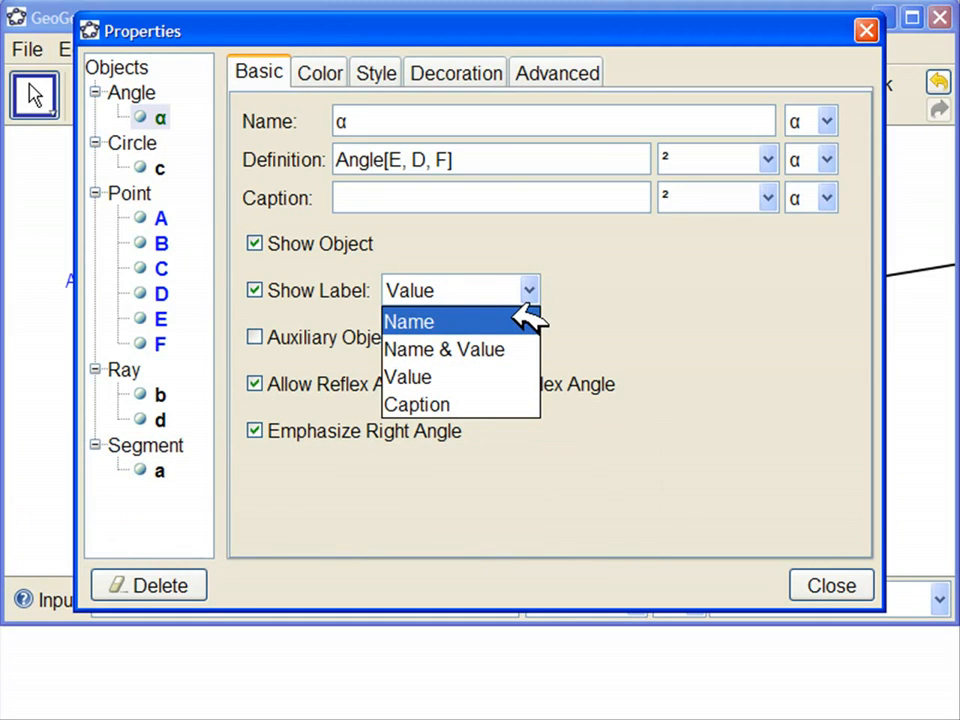
click(518, 317)
click(853, 578)
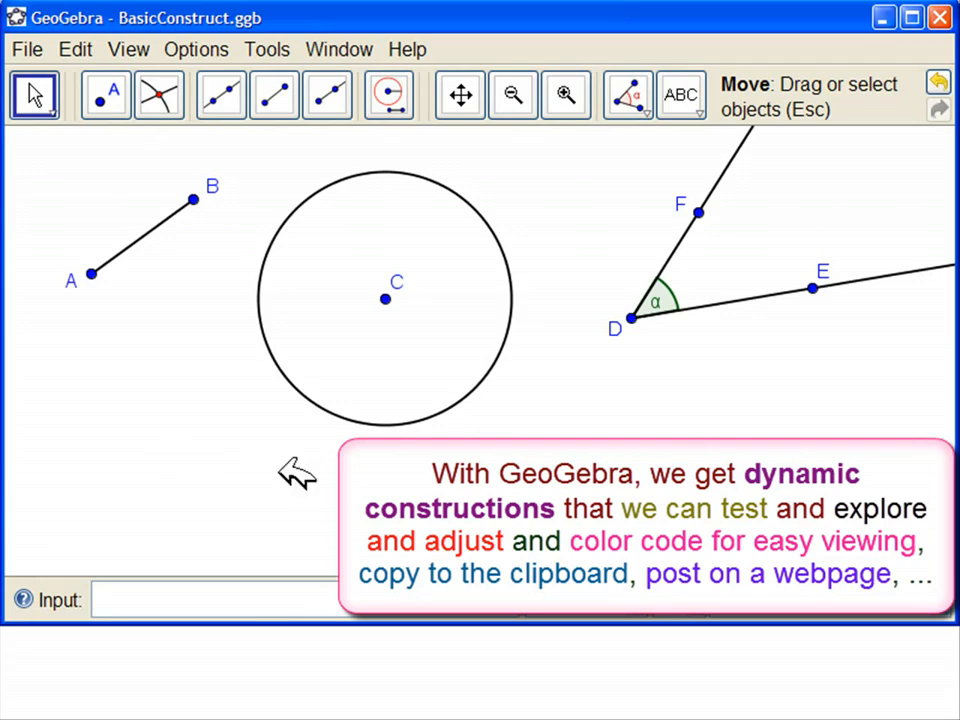
- Move the drawing pad so that all the constructions sit lower in the view
click(460, 94)
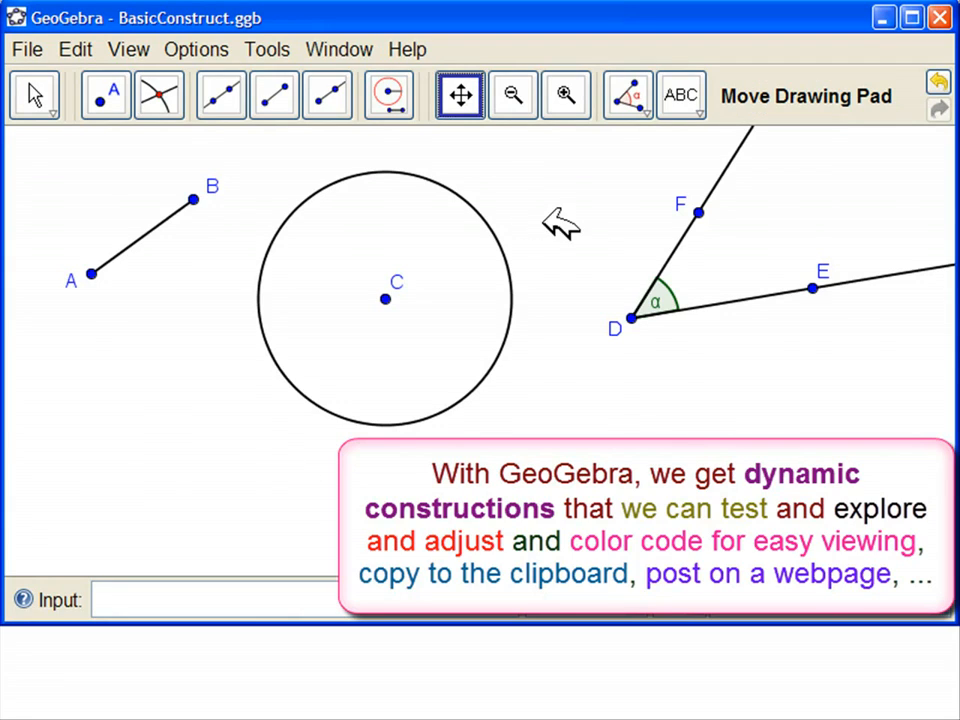
mouse_move(542, 208)
mouse_down()
mouse_move(543, 256)
mouse_move(561, 285)
mouse_up()
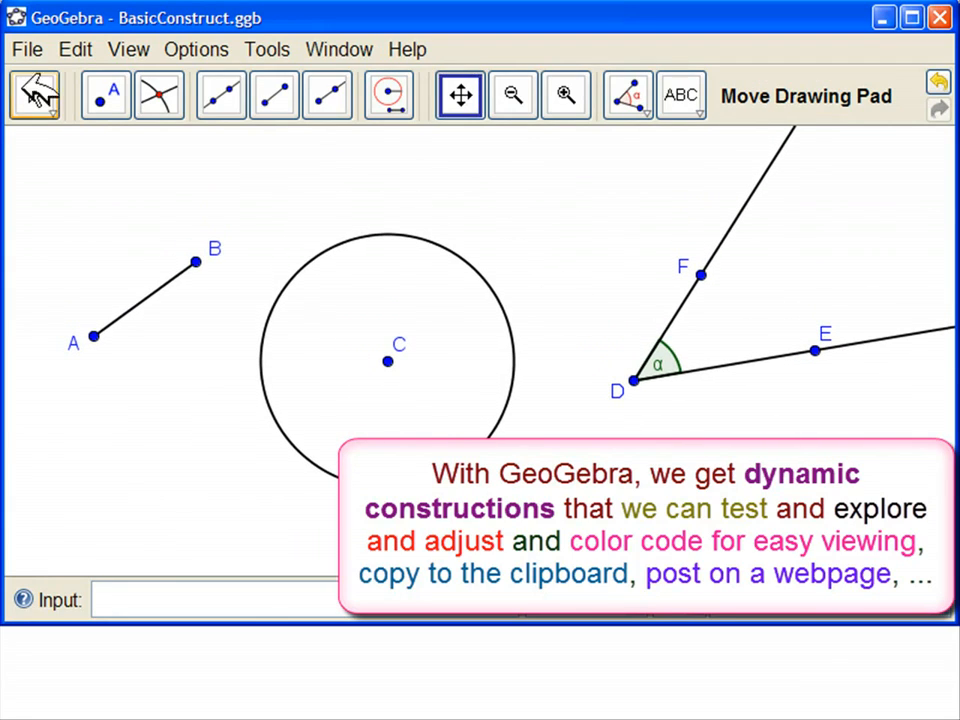